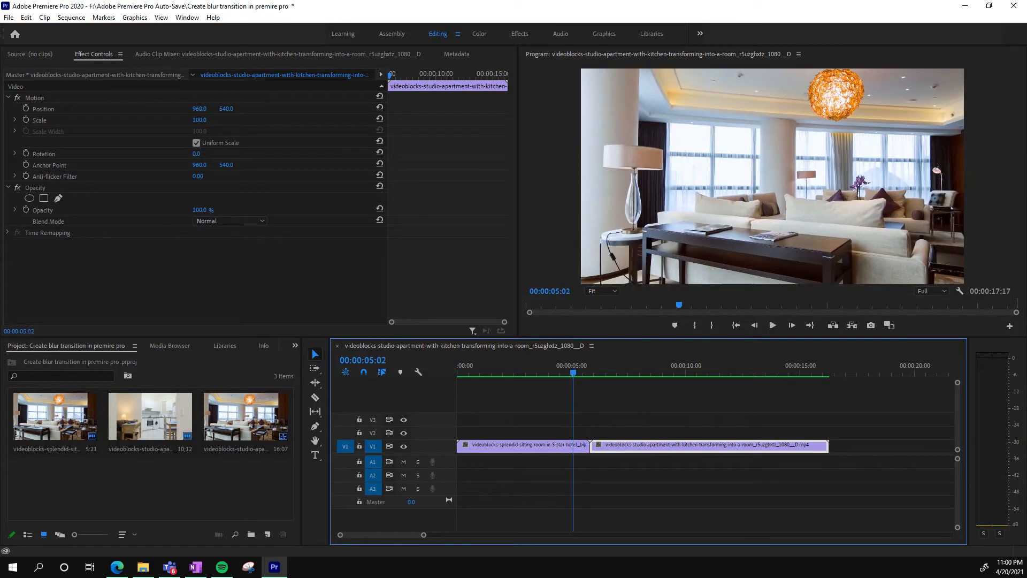
# Step: Look through the Assembly and Audio workspaces and return to the Editing workspace
pyautogui.click(578, 401)
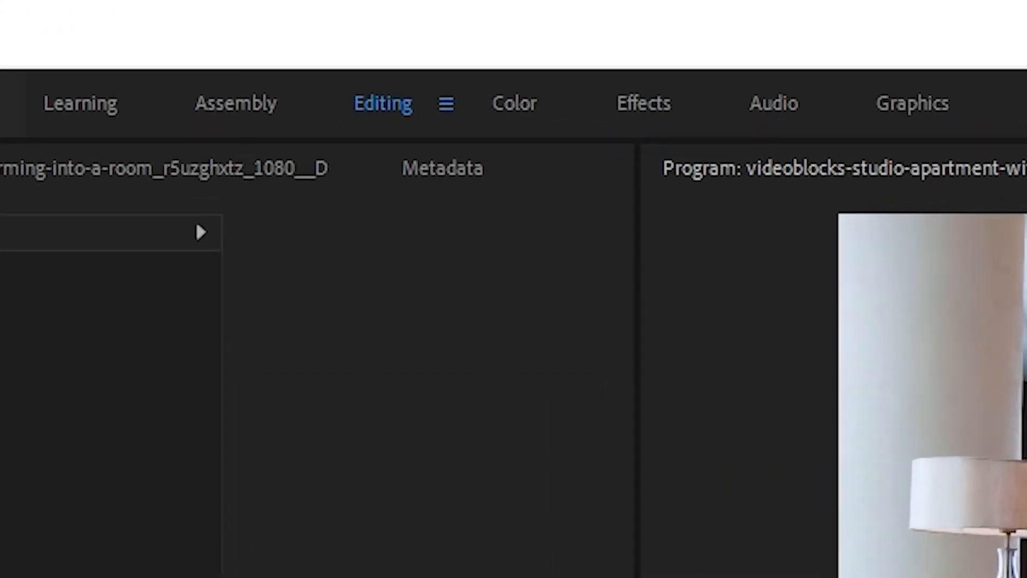
pyautogui.click(235, 103)
pyautogui.click(774, 103)
pyautogui.click(383, 103)
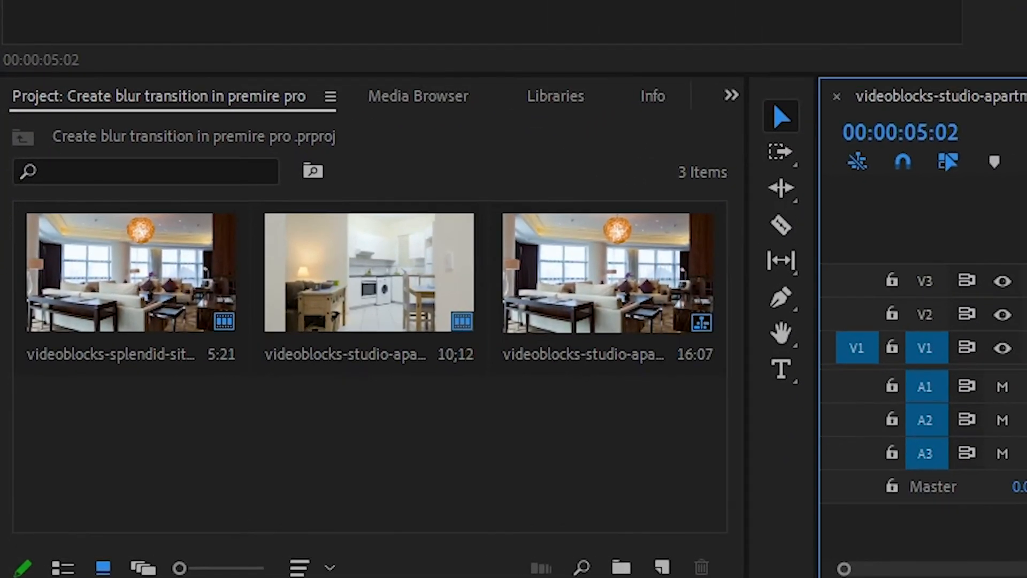
# Step: Find the Push video transition in the effects and apply it at the cut between the two clips on V1
pyautogui.click(246, 428)
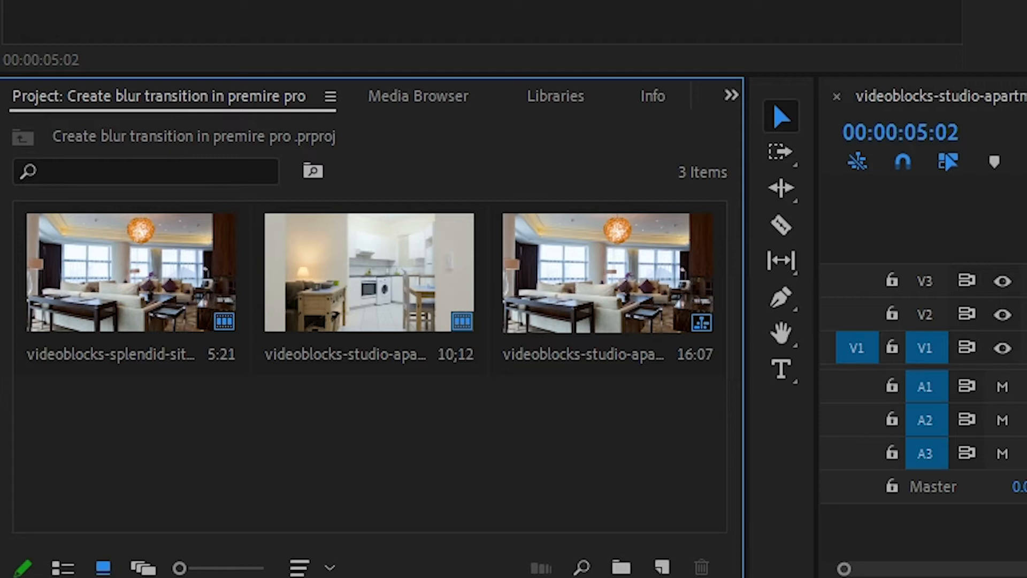
pyautogui.click(731, 96)
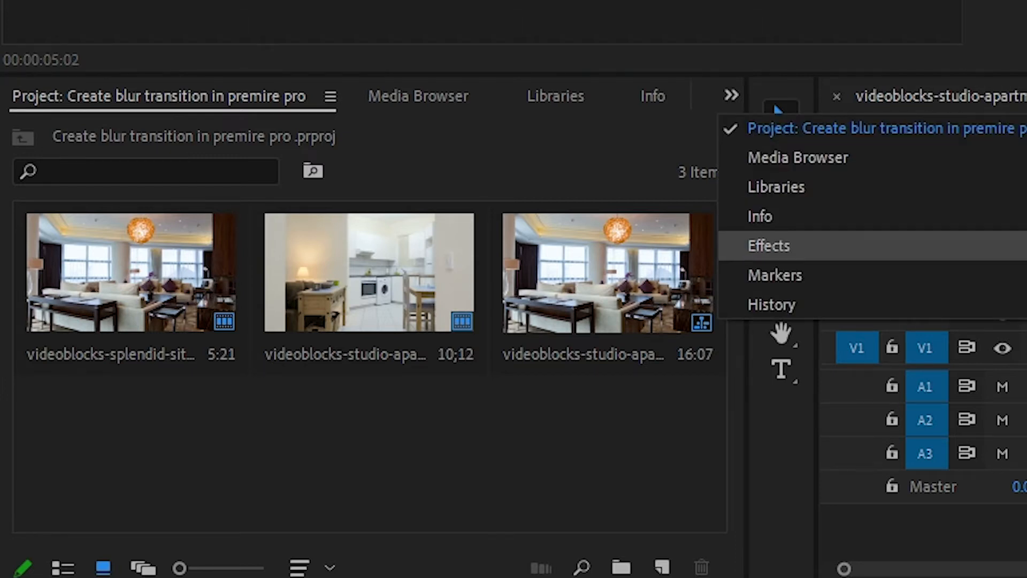
pyautogui.click(768, 246)
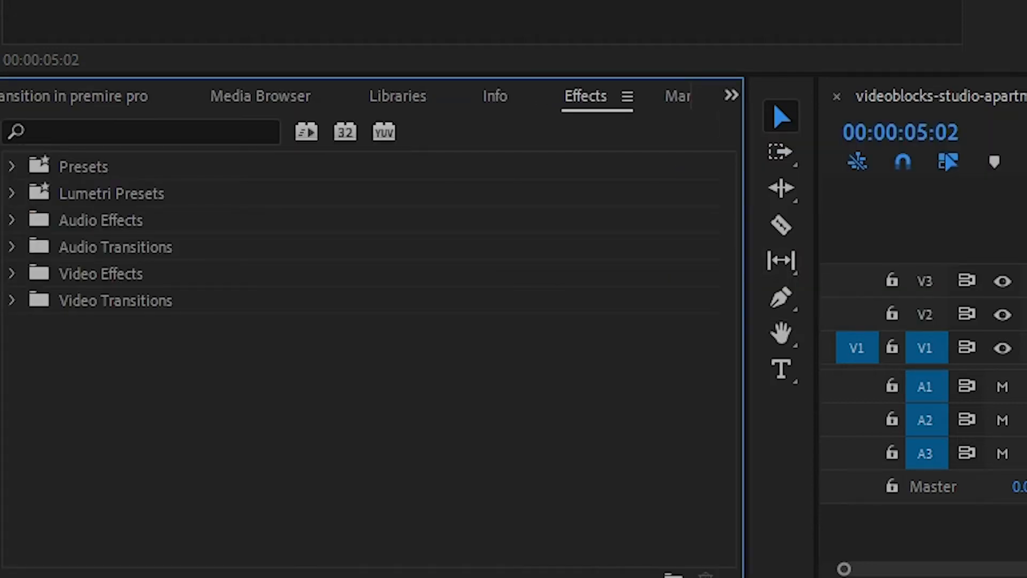
pyautogui.click(141, 132)
pyautogui.write('Push')
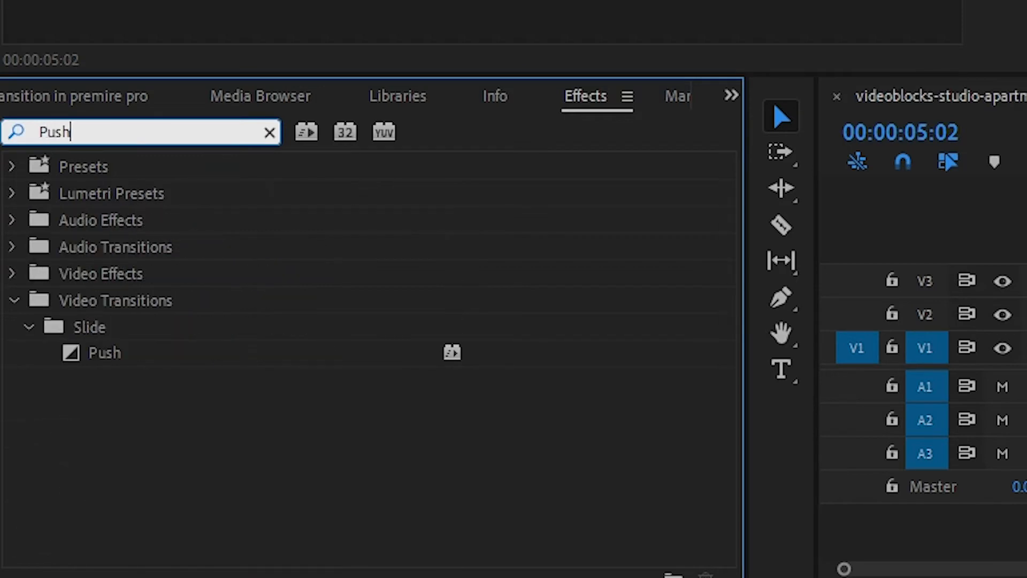
pyautogui.click(105, 353)
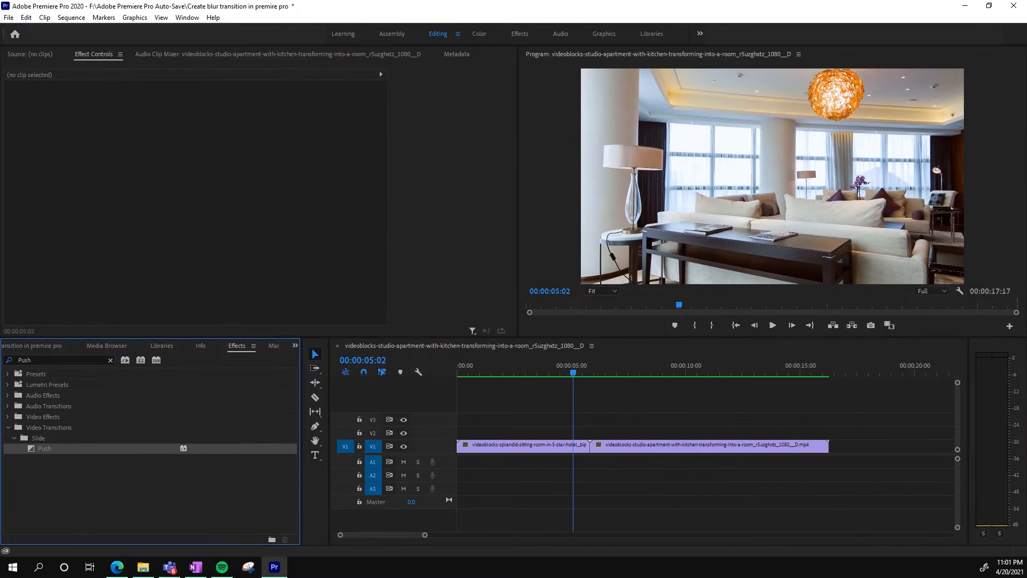
pyautogui.moveTo(44, 448); pyautogui.dragTo(591, 446)
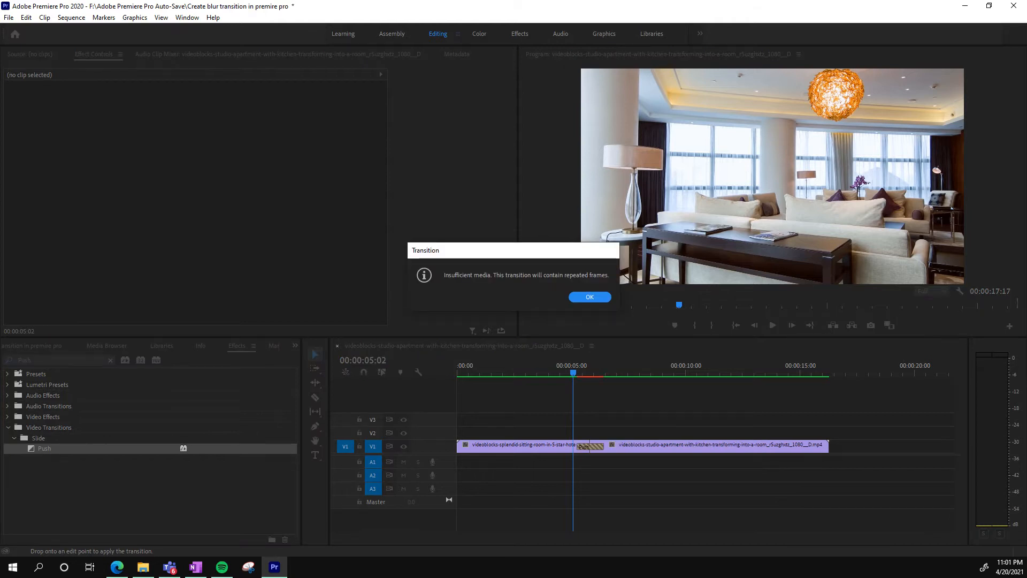
pyautogui.press('Return')
# Step: Play back the Push transition and return the playhead to 00:00:04:13, ahead of the transition
pyautogui.press('space')
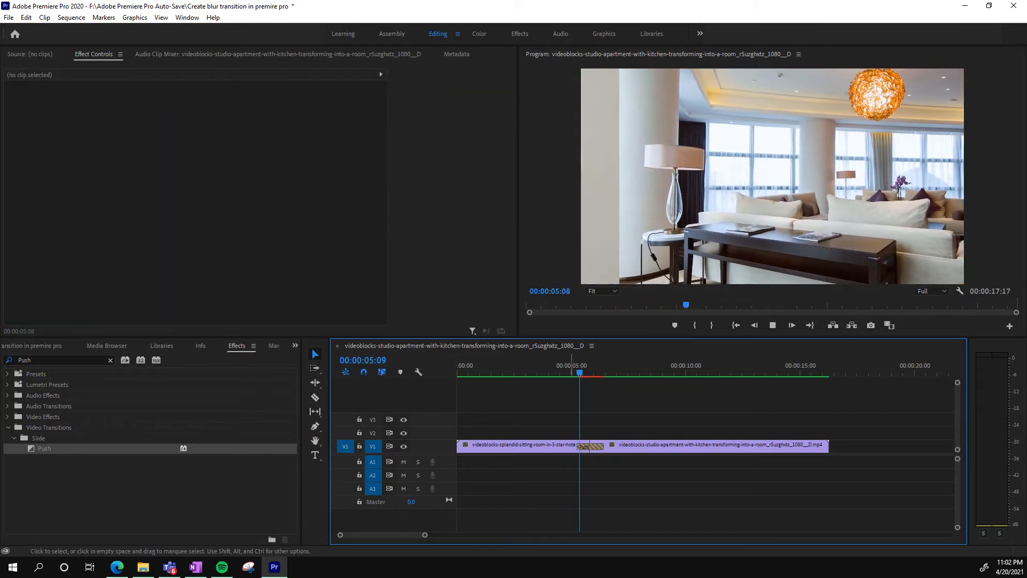
pyautogui.press('space')
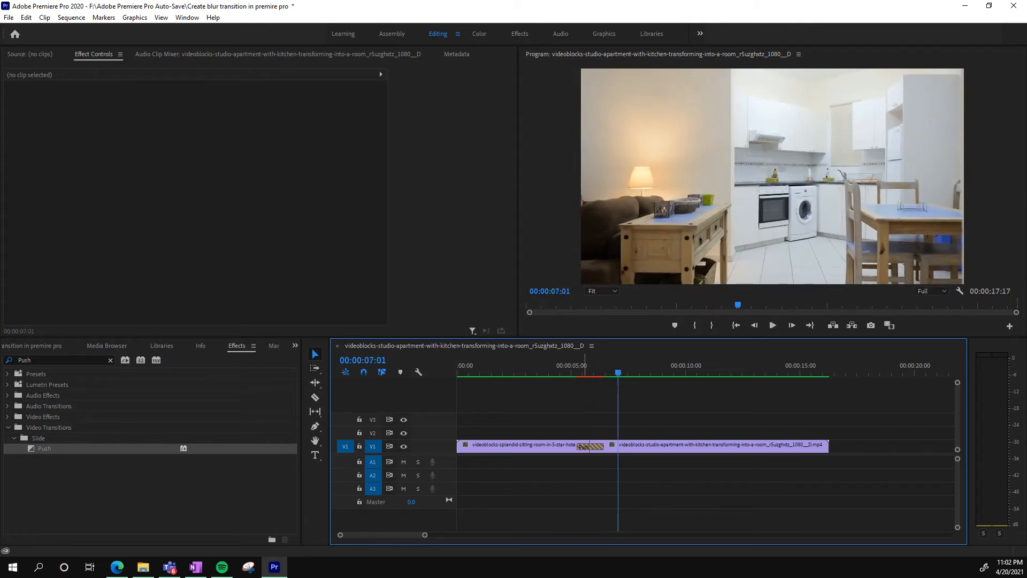
pyautogui.moveTo(583, 369); pyautogui.dragTo(560, 369)
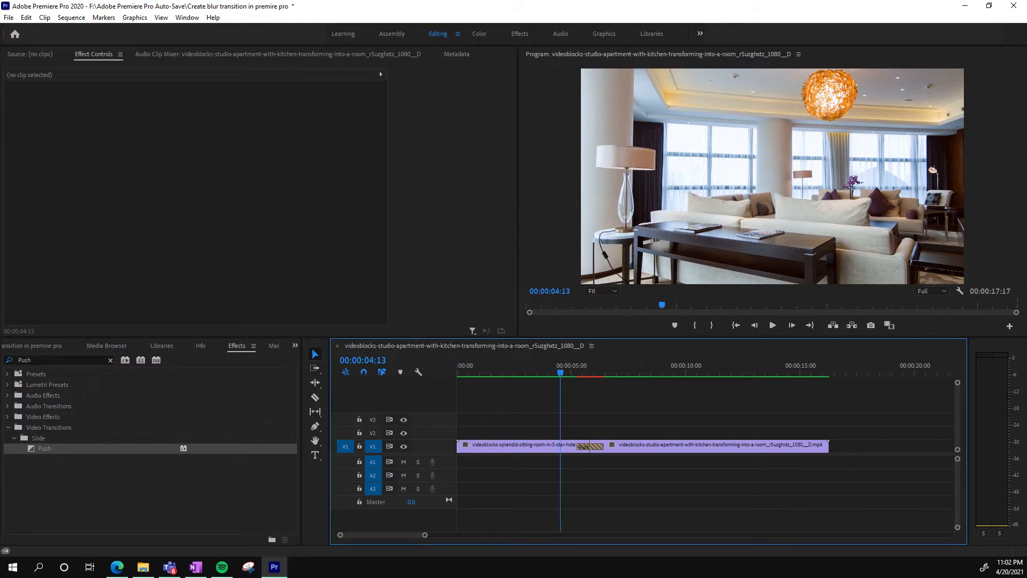
# Step: Create a new 1920 × 1080 adjustment layer with a 60.00 fps timebase in the project
pyautogui.click(160, 488)
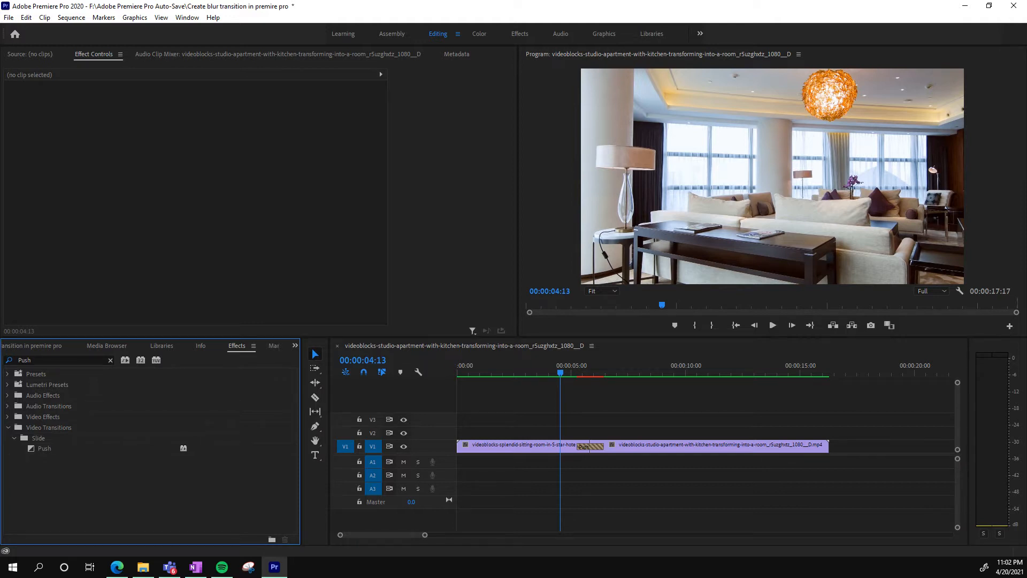
pyautogui.click(33, 346)
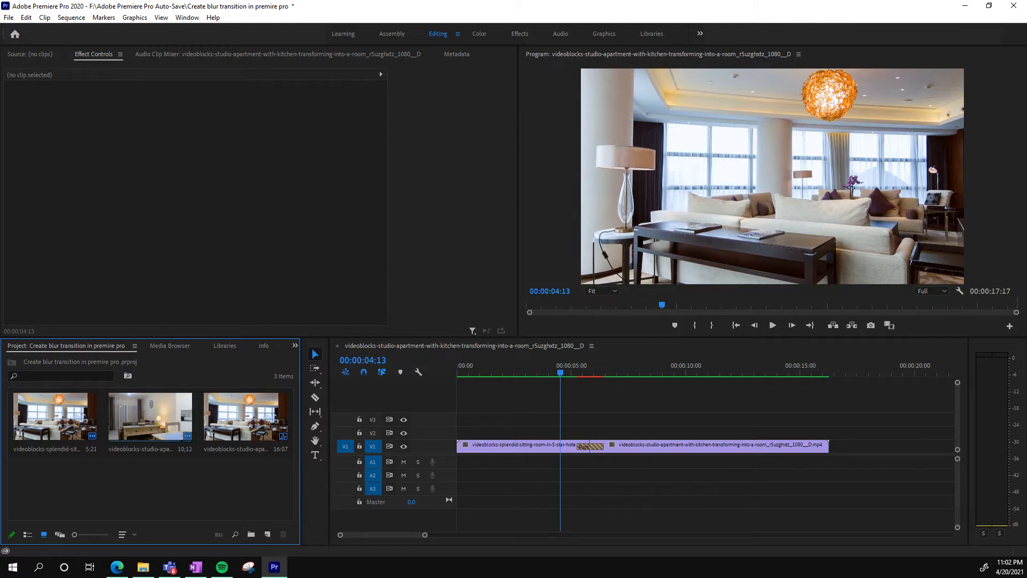
pyautogui.rightClick(177, 480)
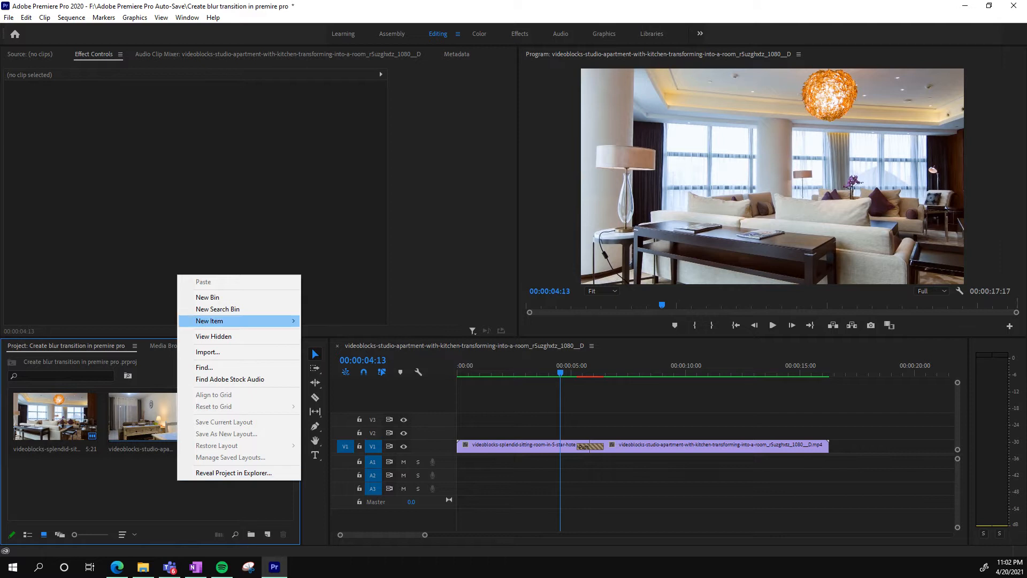
pyautogui.moveTo(241, 321)
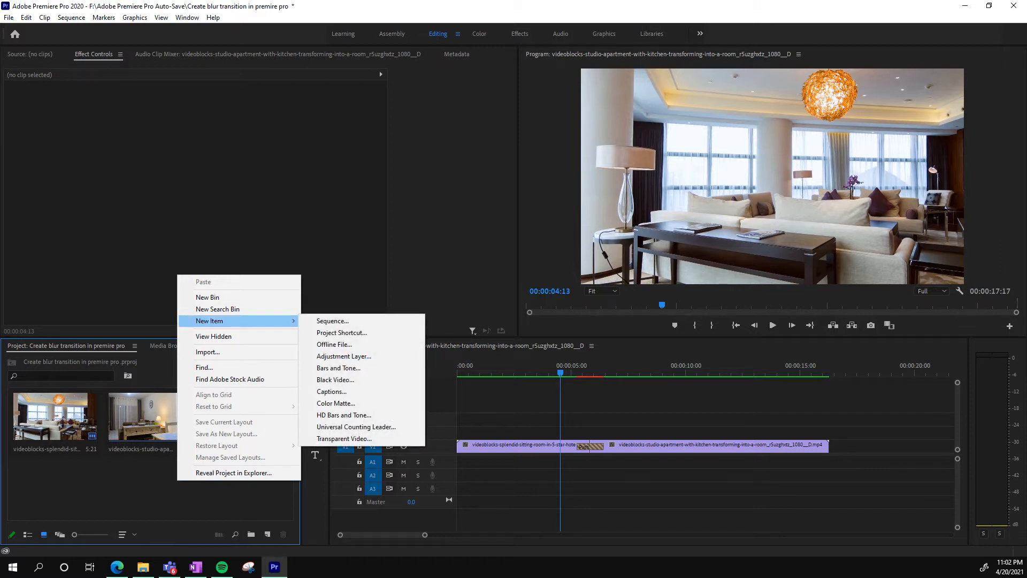
pyautogui.click(343, 356)
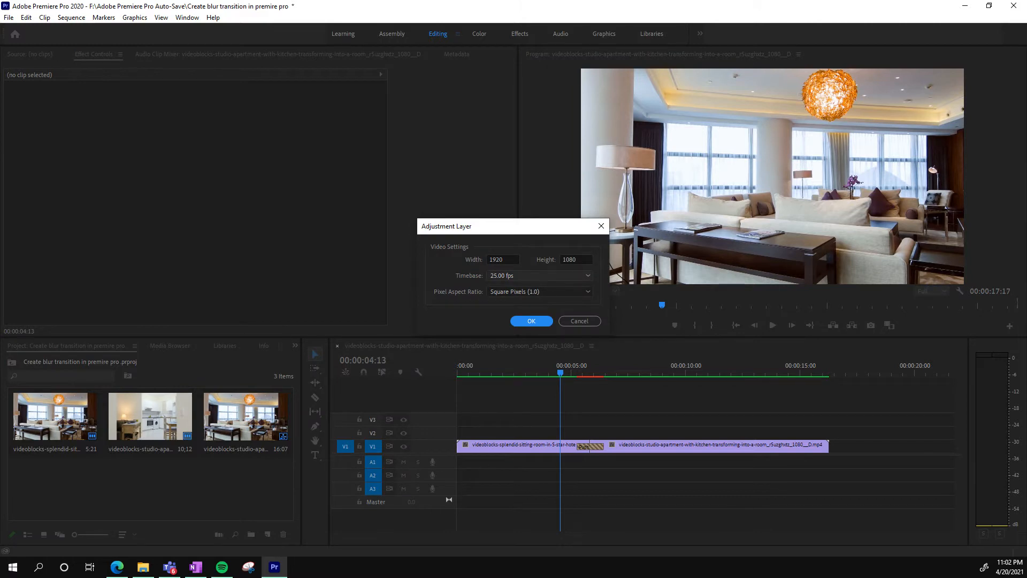
pyautogui.click(540, 276)
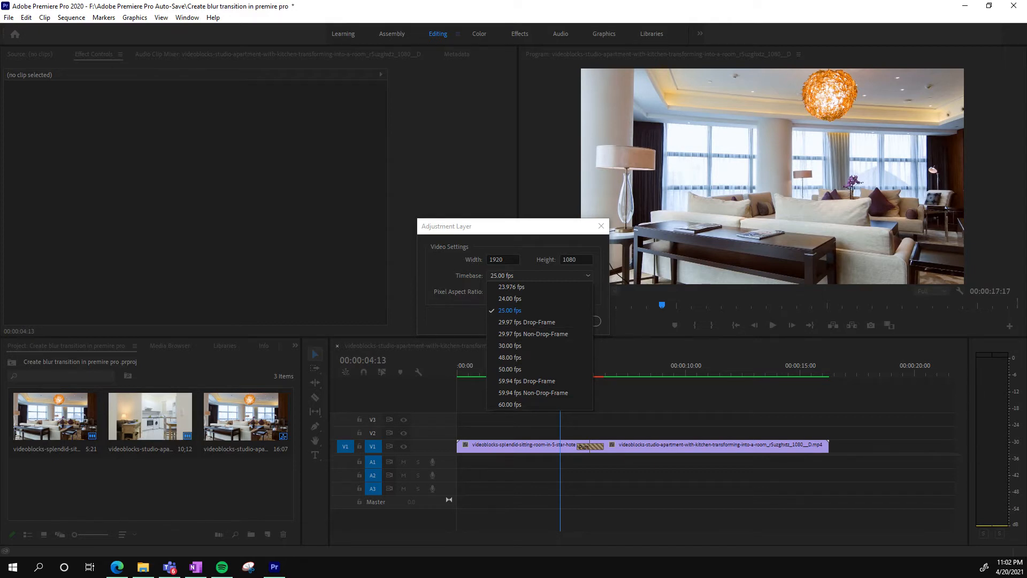
pyautogui.click(510, 404)
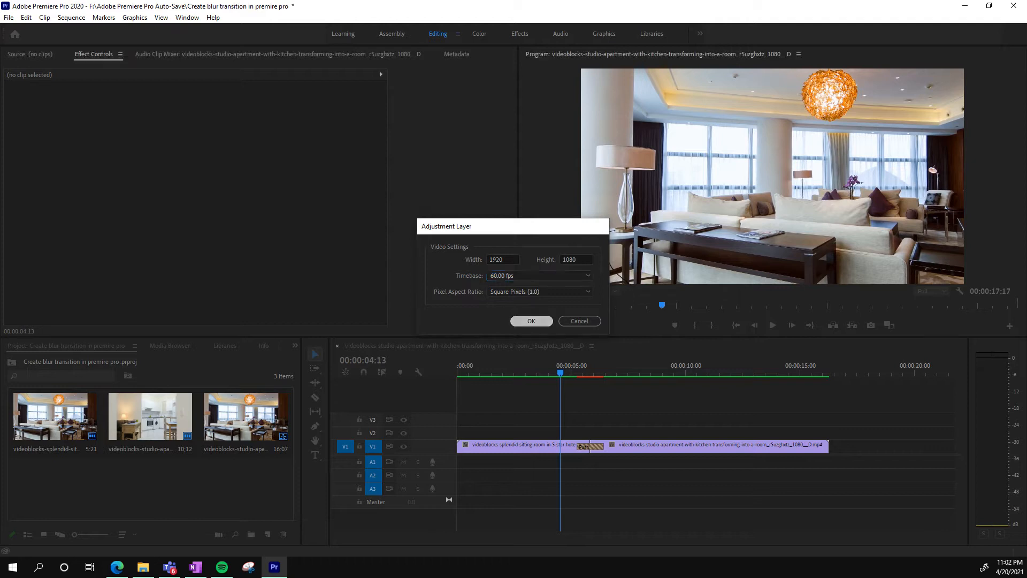
pyautogui.press('Return')
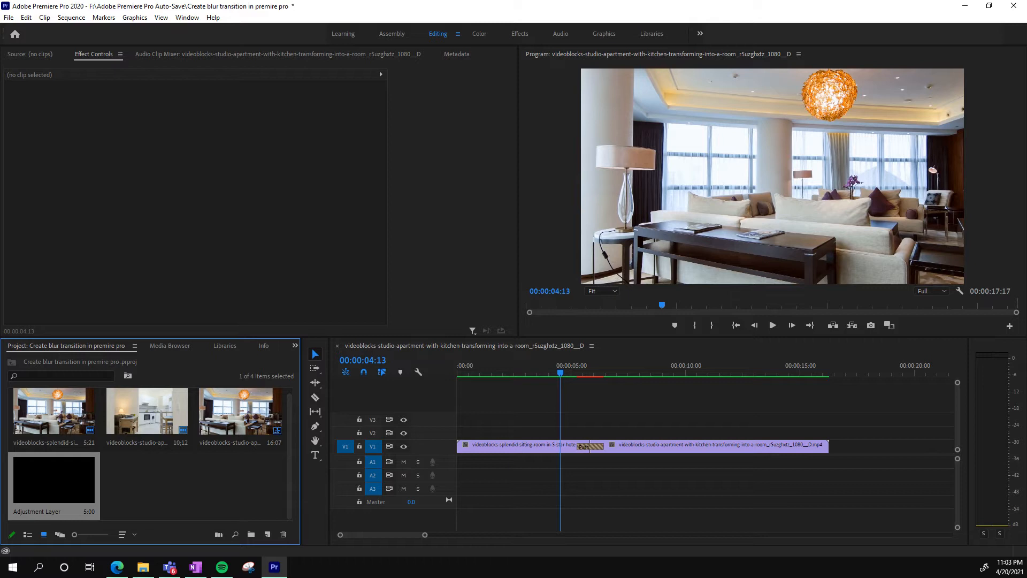
# Step: Place the adjustment layer on V2 above the Push transition and trim its end to match the transition's length
pyautogui.moveTo(53, 479); pyautogui.dragTo(589, 432)
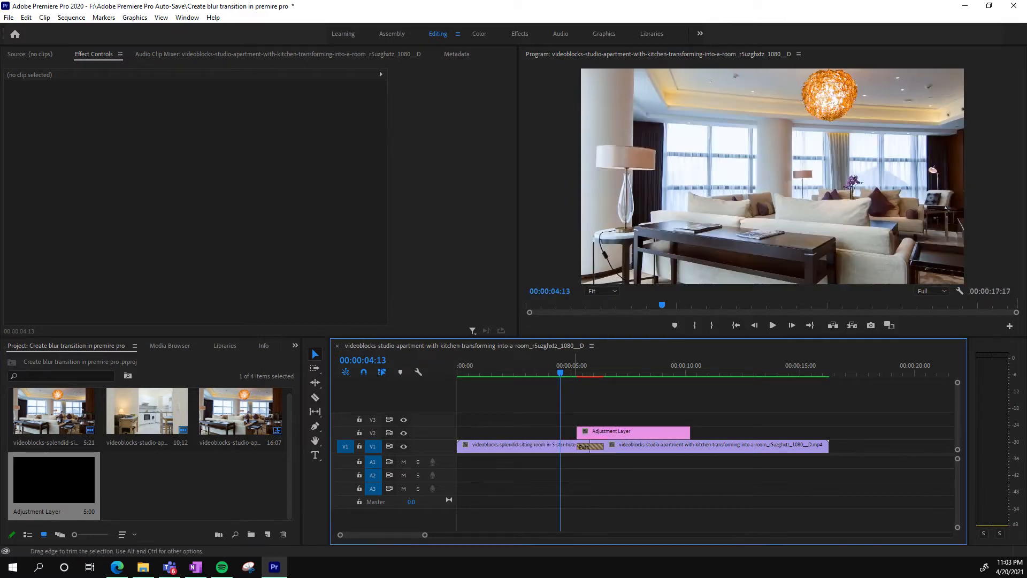
pyautogui.press('=')
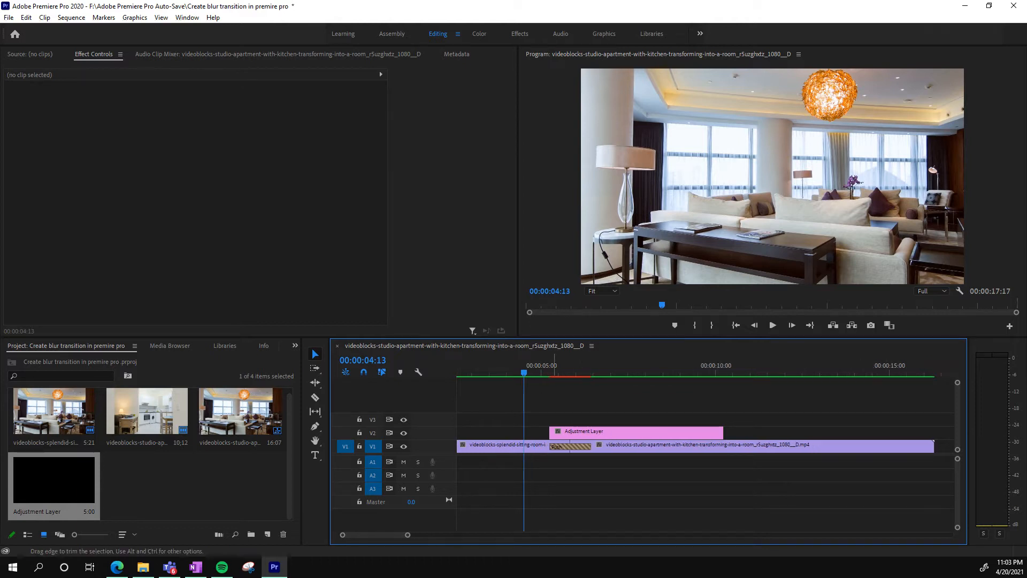
pyautogui.press('Down')
pyautogui.press('Left')
pyautogui.press('Left')
pyautogui.press('Left')
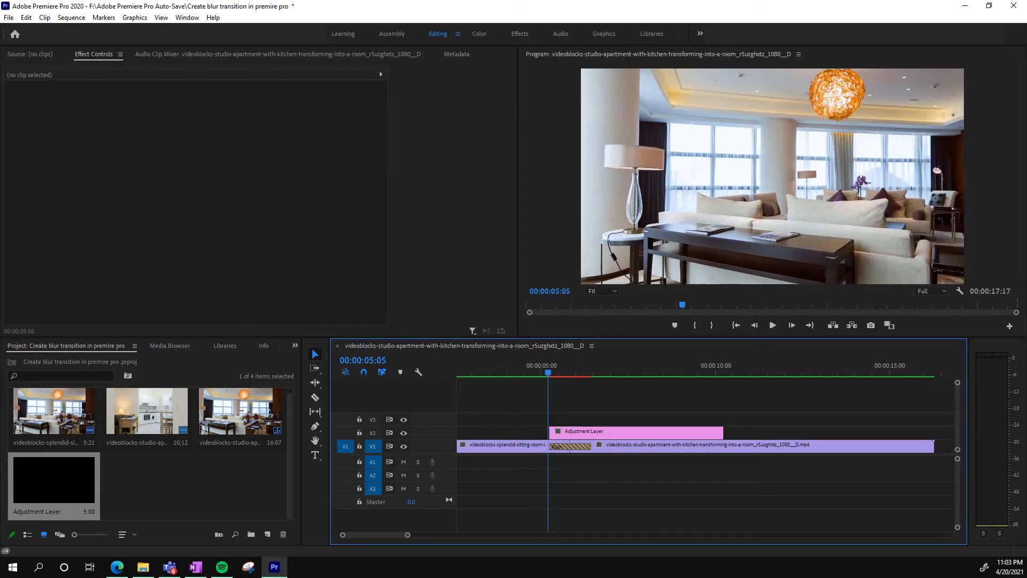
pyautogui.moveTo(722, 432); pyautogui.dragTo(591, 432)
# Step: Preview the transition beneath the trimmed adjustment layer and return the playhead to 00:00:05:05
pyautogui.moveTo(545, 373); pyautogui.dragTo(535, 373)
pyautogui.press('space')
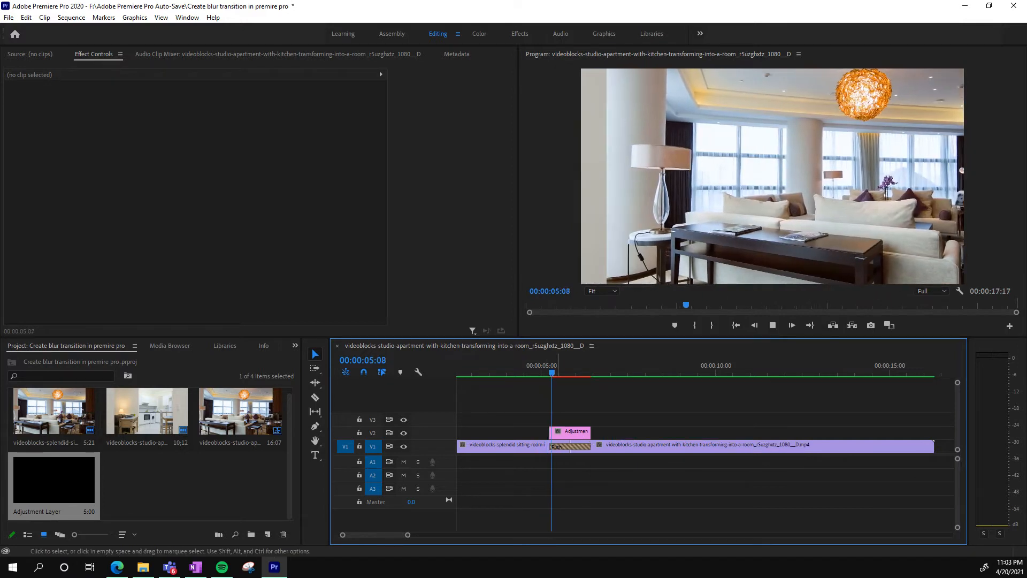
pyautogui.click(532, 372)
pyautogui.press('space')
pyautogui.press('space')
pyautogui.moveTo(594, 370); pyautogui.dragTo(560, 370)
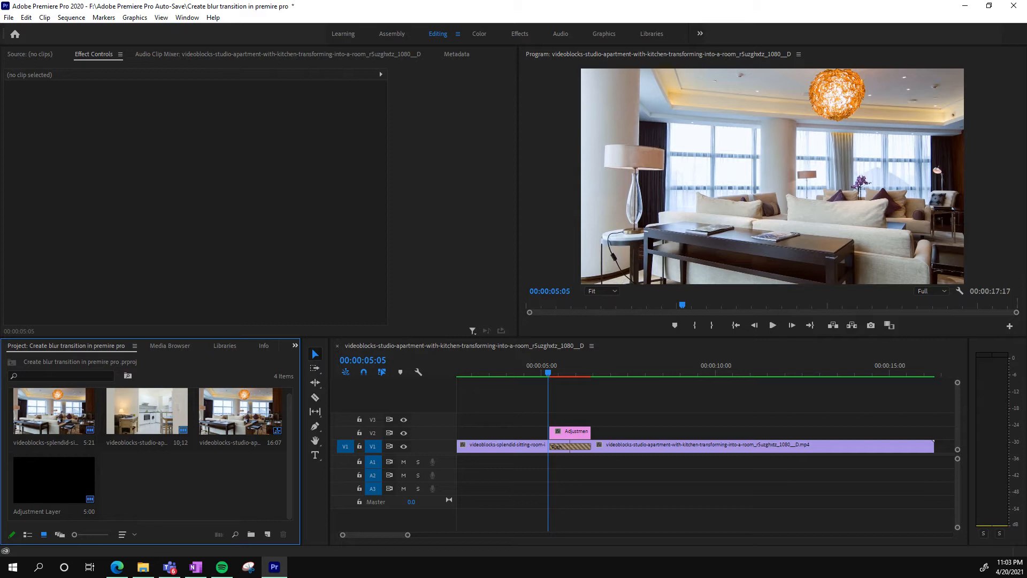
# Step: Search the effects for Fast Blur and apply the Fast Blur video effect to the adjustment layer on V2
pyautogui.click(295, 345)
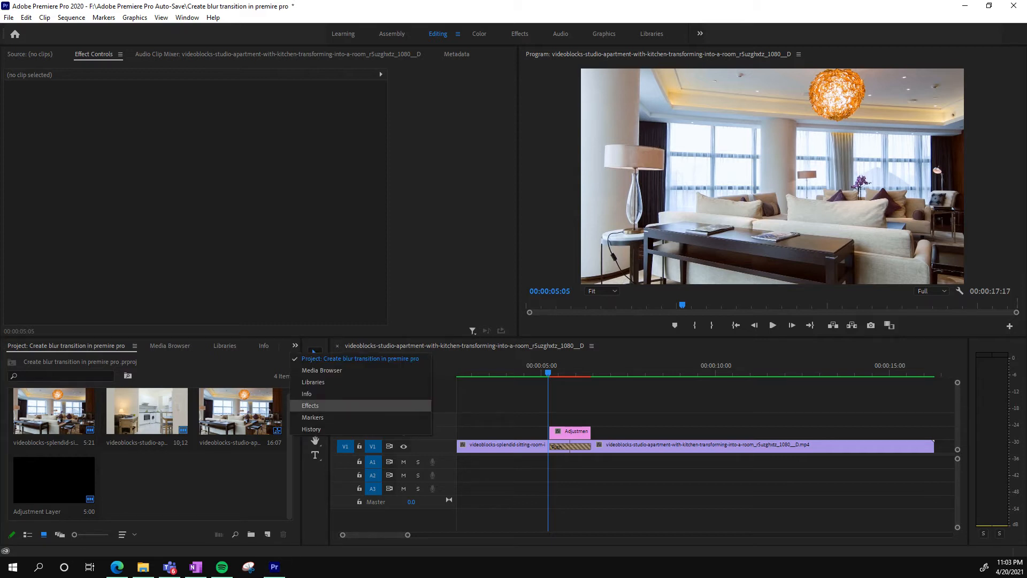
pyautogui.click(310, 405)
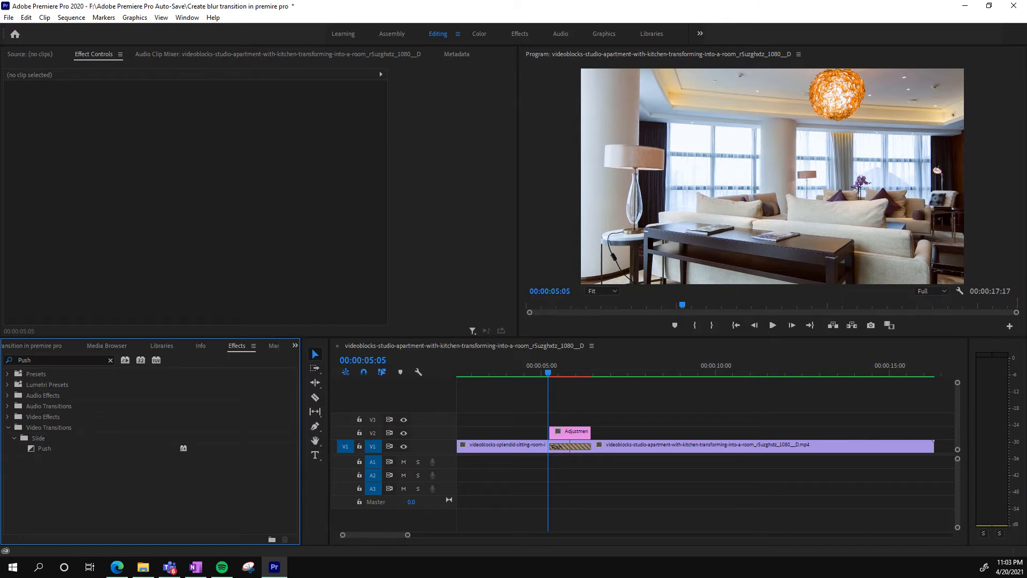
pyautogui.click(47, 360)
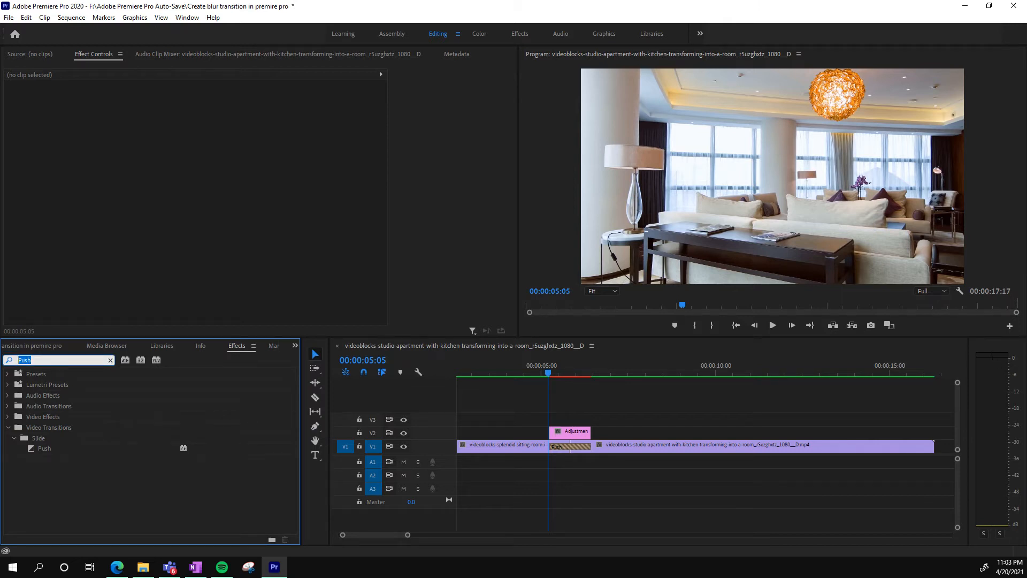
pyautogui.write('Fast B')
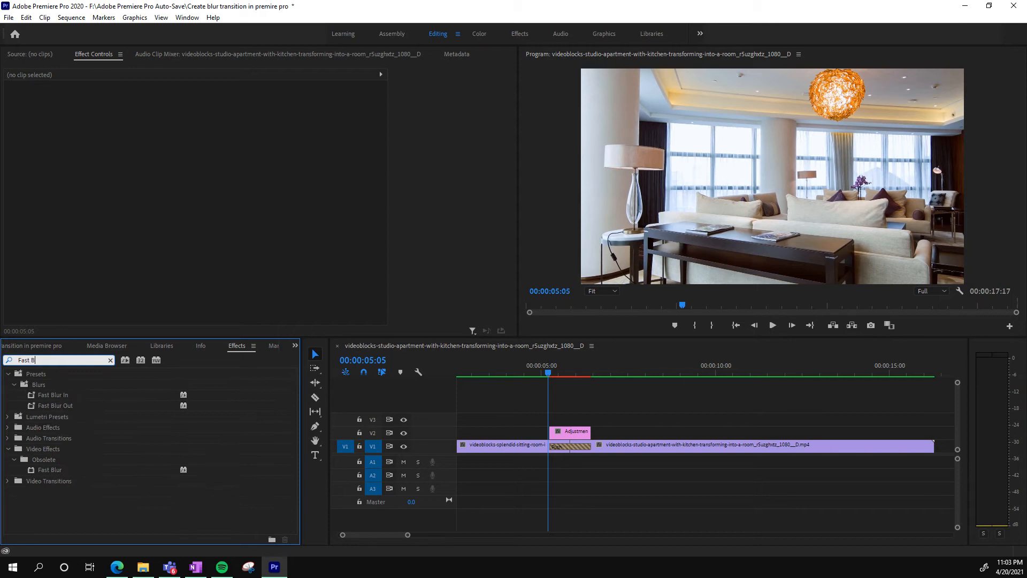
pyautogui.write('lur')
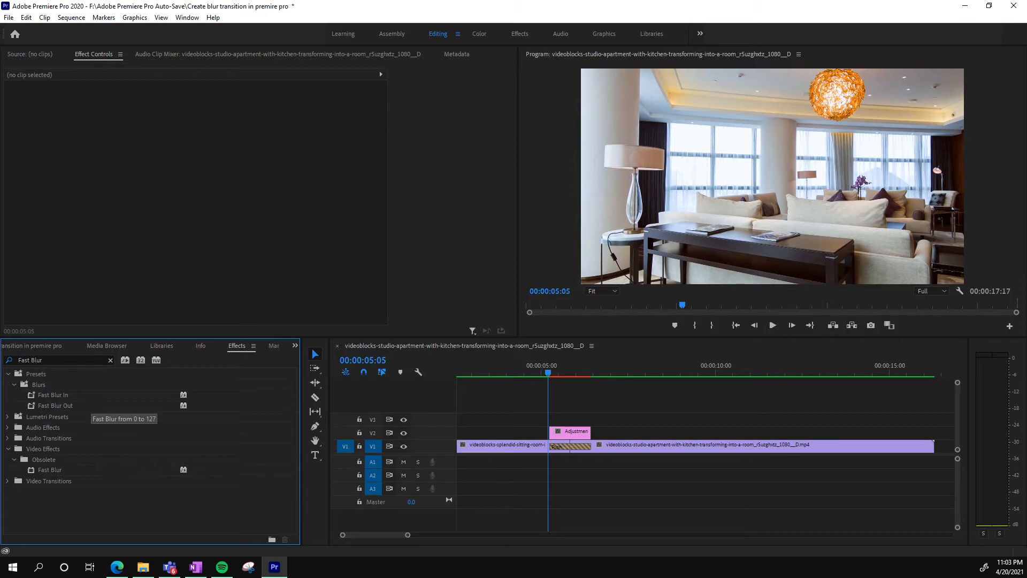
pyautogui.click(50, 469)
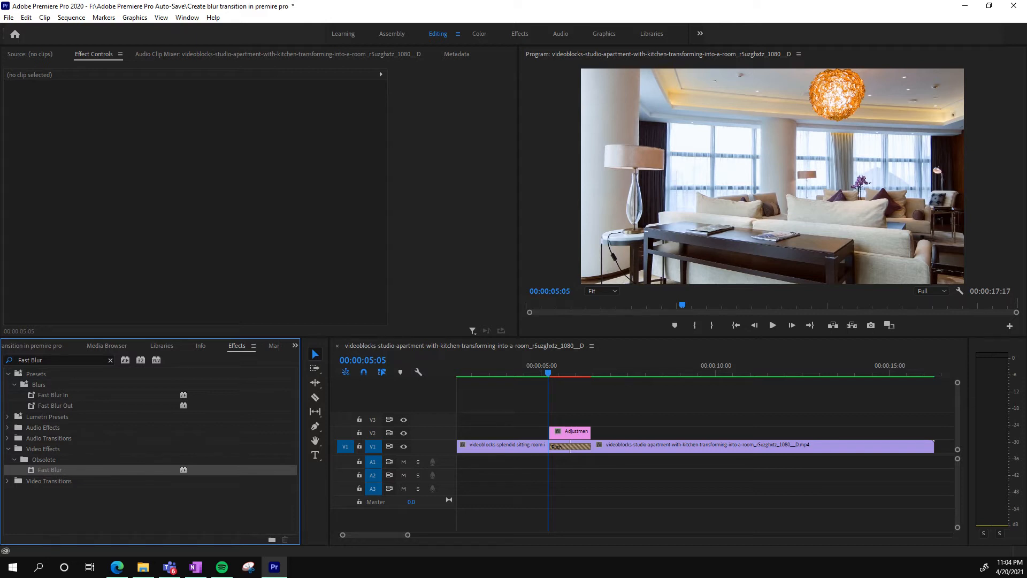
pyautogui.moveTo(50, 469); pyautogui.dragTo(570, 432)
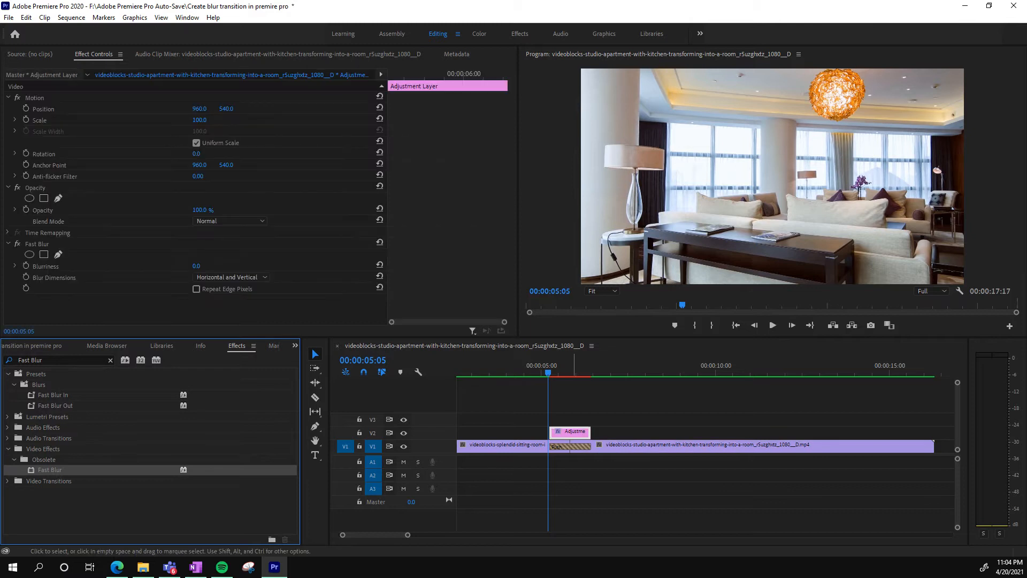
# Step: Position the playhead at 00:00:05:11 and select the adjustment layer's Fast Blur effect among its effect settings
pyautogui.press('space')
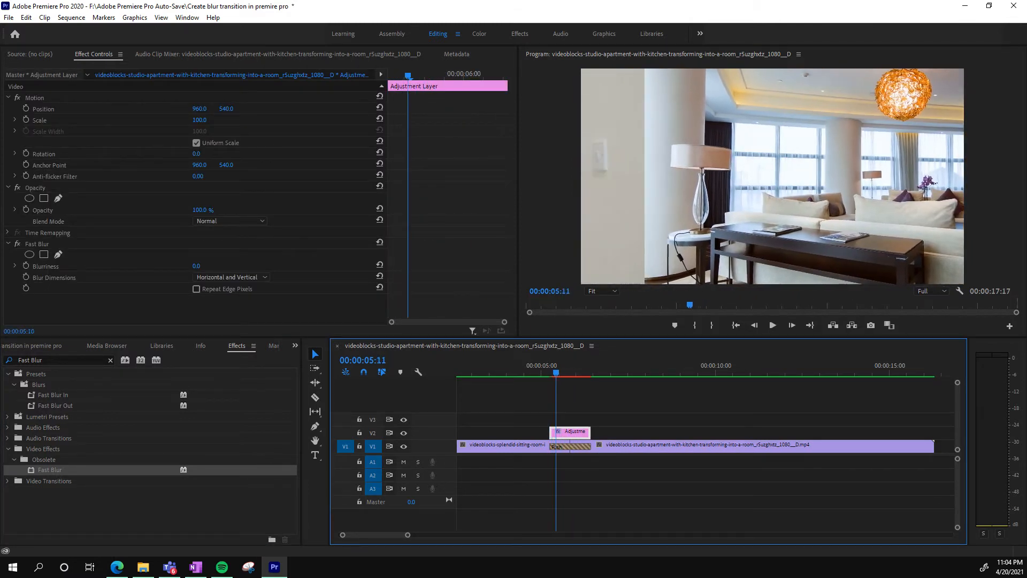
pyautogui.moveTo(550, 373)
pyautogui.mouseDown()
pyautogui.moveTo(570, 373)
pyautogui.moveTo(556, 373)
pyautogui.mouseUp()
pyautogui.click(566, 398)
pyautogui.click(570, 431)
pyautogui.click(26, 266)
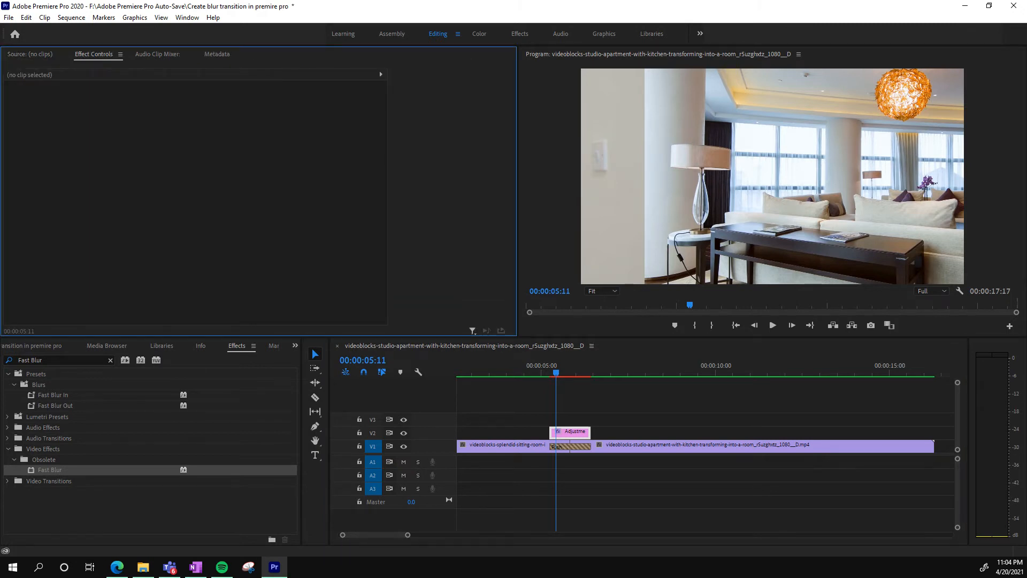
pyautogui.click(598, 413)
pyautogui.click(579, 432)
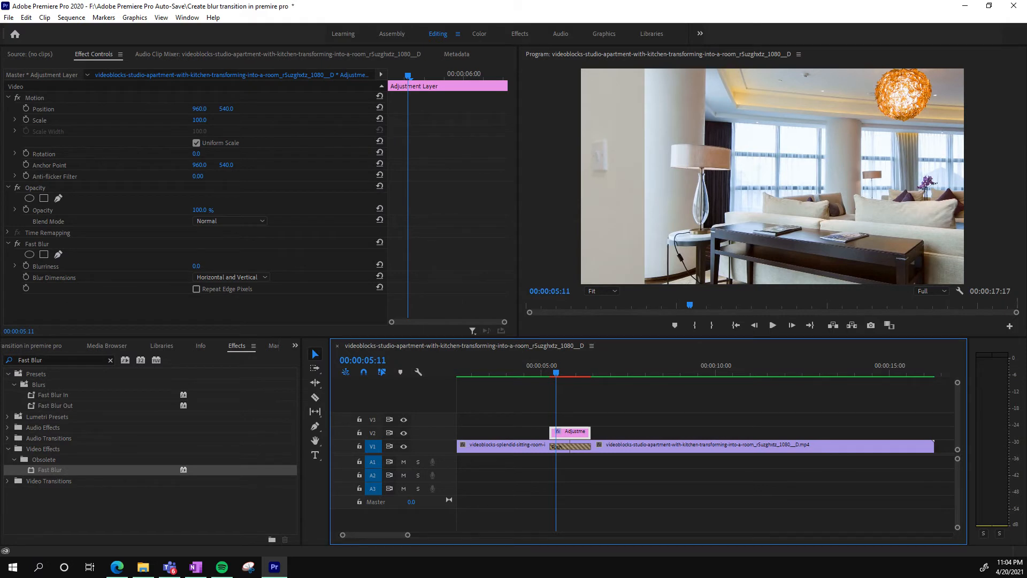
pyautogui.click(37, 244)
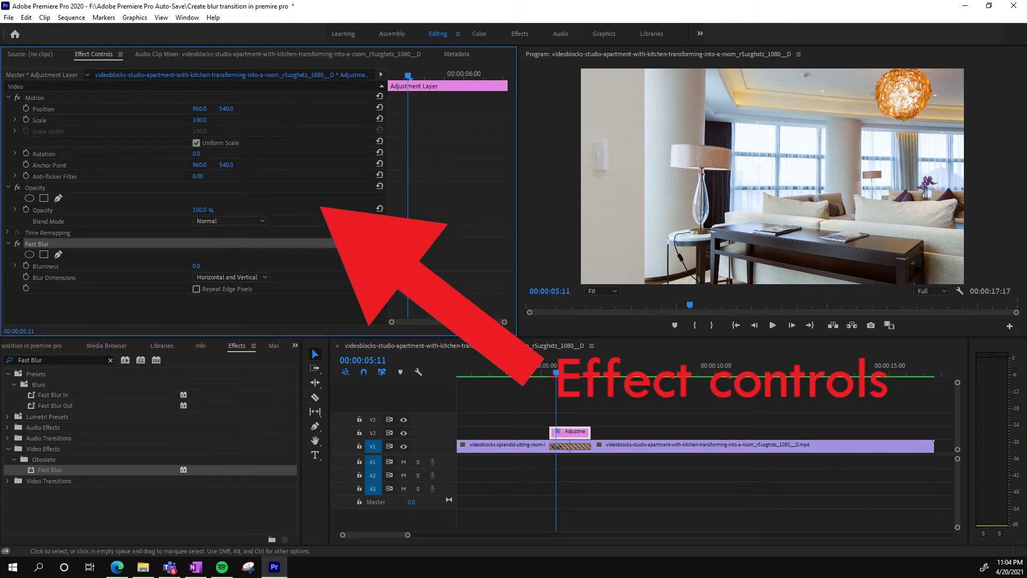
# Step: Set the Blurriness of the adjustment layer's Fast Blur effect to 80
pyautogui.click(182, 308)
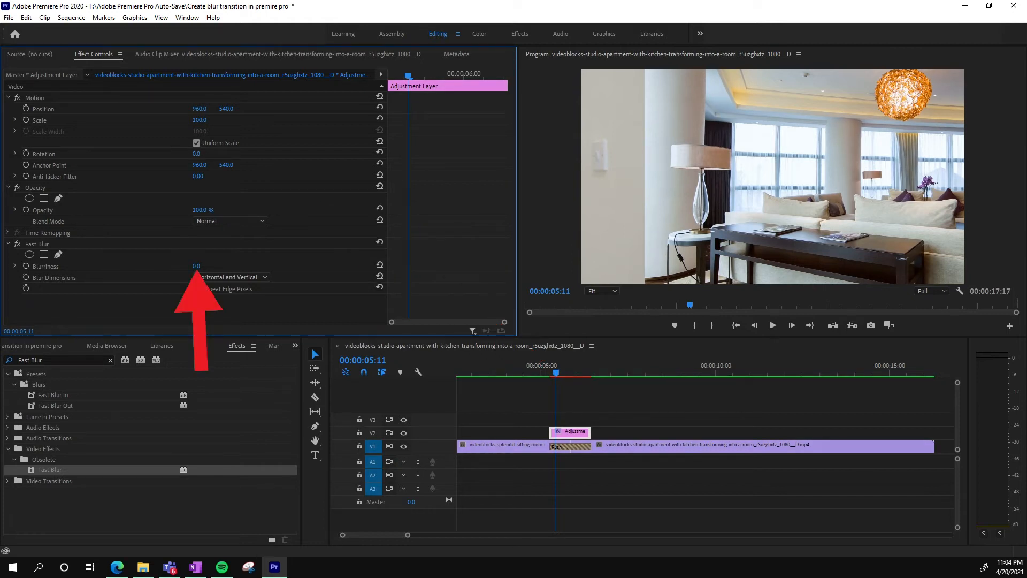
pyautogui.click(196, 266)
pyautogui.write('80')
pyautogui.press('Return')
# Step: Play back the blurred Push transition several times and return the playhead to 00:00:04:13
pyautogui.moveTo(556, 372)
pyautogui.mouseDown()
pyautogui.moveTo(545, 373)
pyautogui.moveTo(558, 372)
pyautogui.mouseUp()
pyautogui.moveTo(571, 373); pyautogui.dragTo(520, 372)
pyautogui.click(522, 402)
pyautogui.press('space')
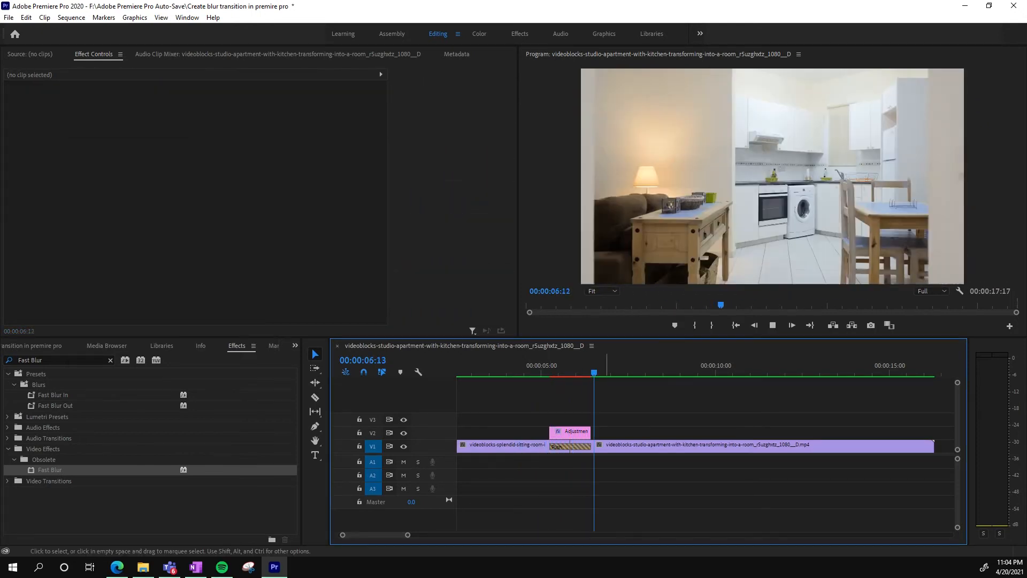
pyautogui.press('space')
pyautogui.press('space')
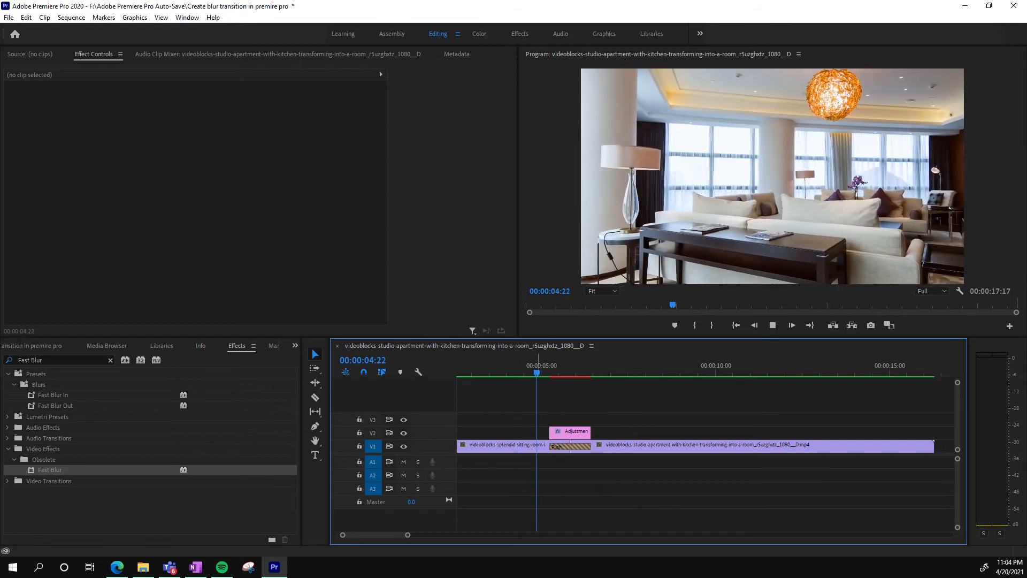
pyautogui.press('space')
pyautogui.press('space')
pyautogui.press('space')
pyautogui.press('space')
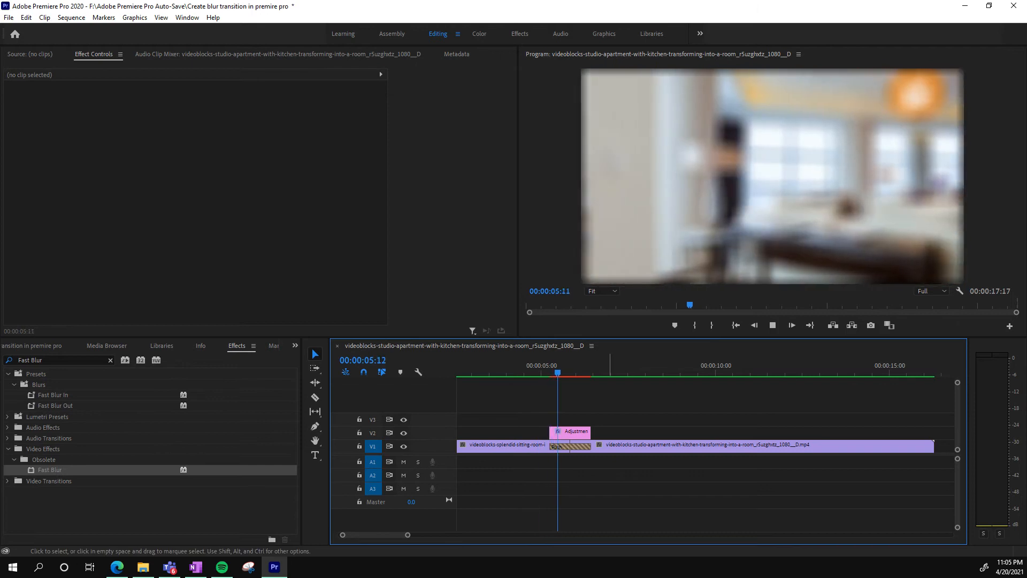
pyautogui.press('space')
pyautogui.moveTo(554, 372); pyautogui.dragTo(524, 372)
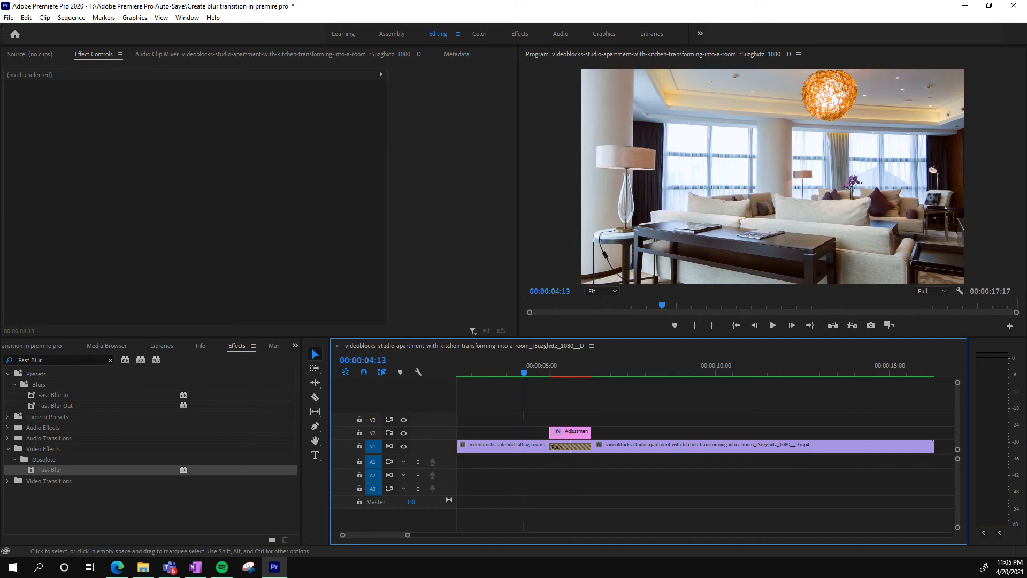
# Step: Shorten the Push transition and the adjustment layer above it to the same length around the cut, and preview the shorter transition
pyautogui.moveTo(549, 447); pyautogui.dragTo(577, 433)
pyautogui.click(559, 404)
pyautogui.moveTo(524, 373)
pyautogui.mouseDown()
pyautogui.moveTo(536, 372)
pyautogui.moveTo(527, 372)
pyautogui.mouseUp()
pyautogui.press('space')
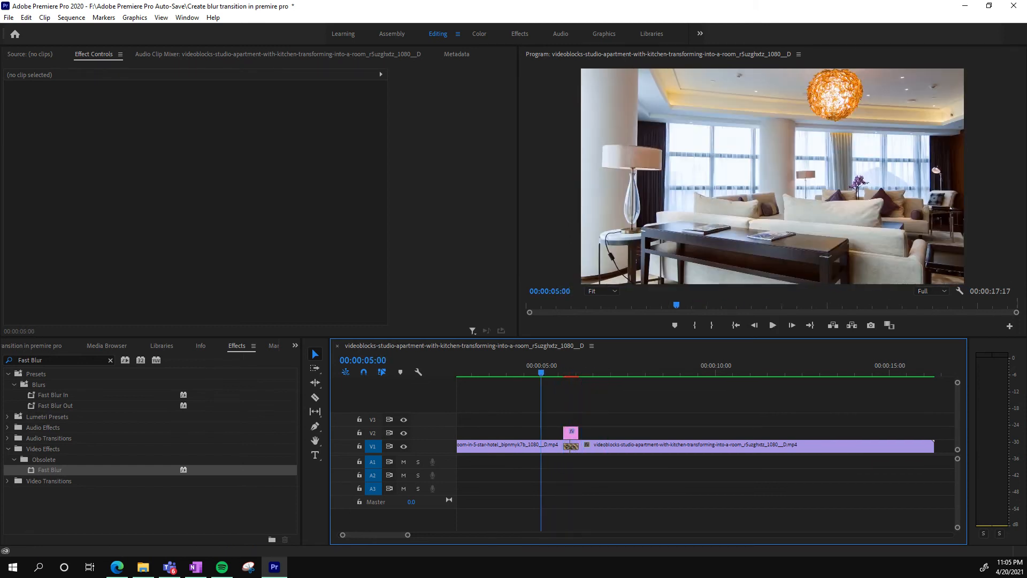
pyautogui.press('space')
pyautogui.moveTo(564, 433); pyautogui.dragTo(571, 433)
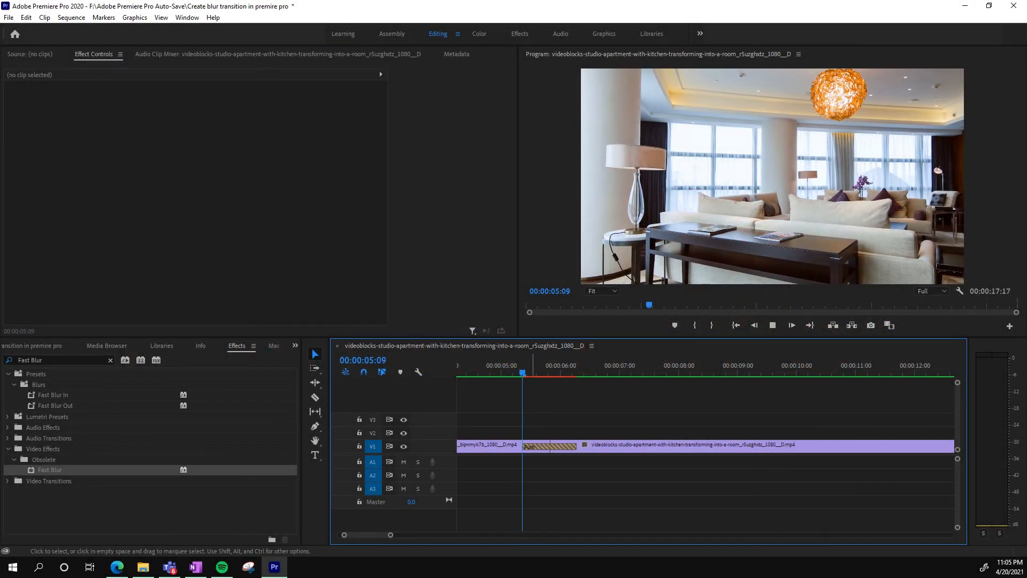
# Step: Select the Push transition on V1, set its direction from east to west, and preview the horizontal push
pyautogui.moveTo(523, 372)
pyautogui.mouseDown()
pyautogui.moveTo(508, 372)
pyautogui.moveTo(600, 372)
pyautogui.moveTo(520, 373)
pyautogui.mouseUp()
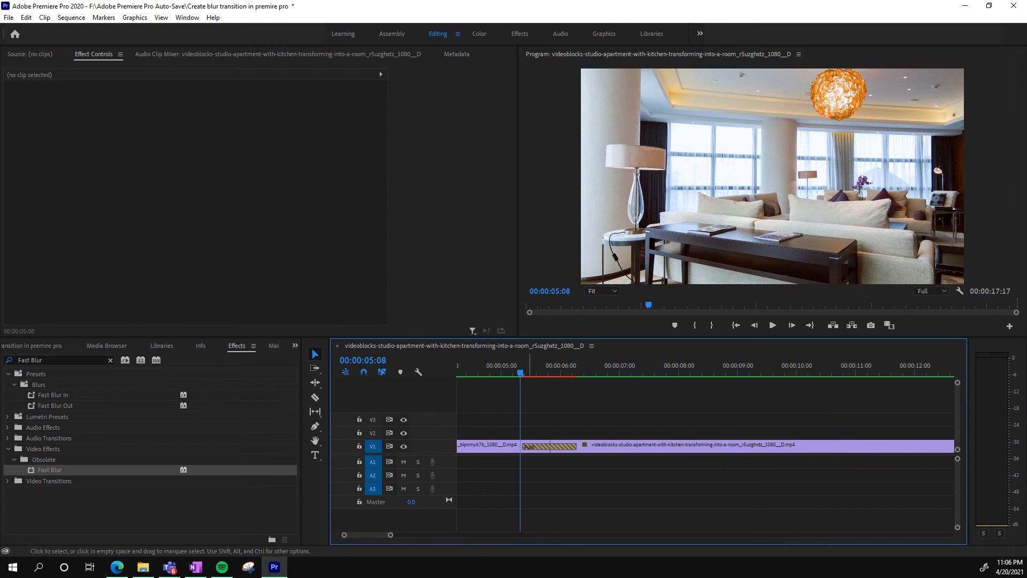
pyautogui.click(528, 446)
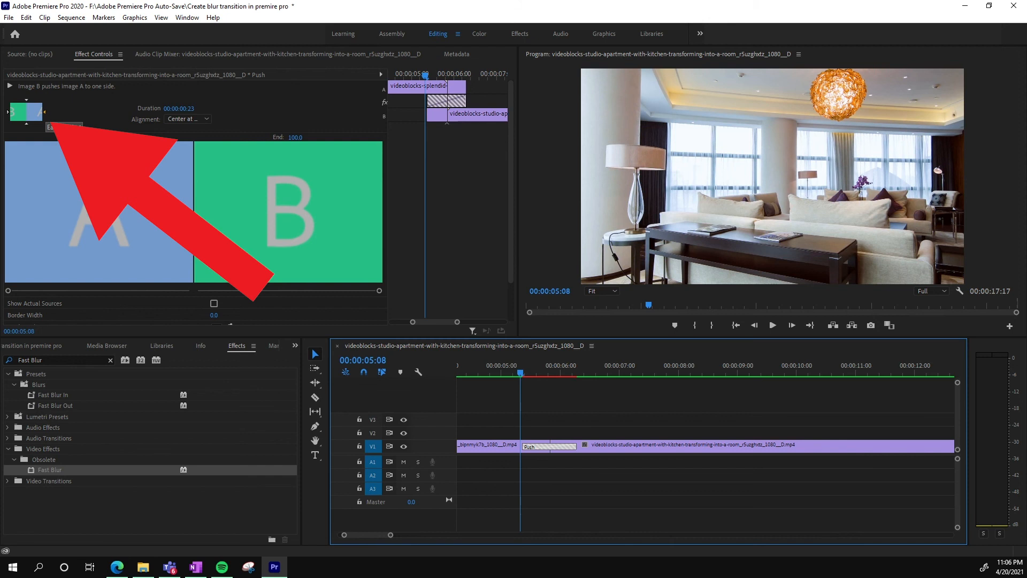
pyautogui.click(44, 112)
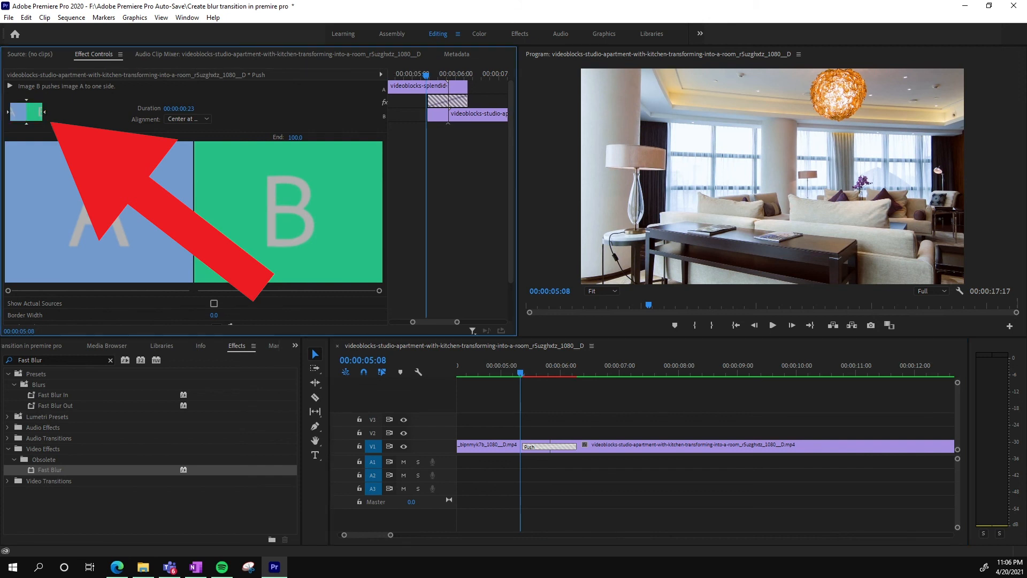
pyautogui.click(517, 369)
pyautogui.press('space')
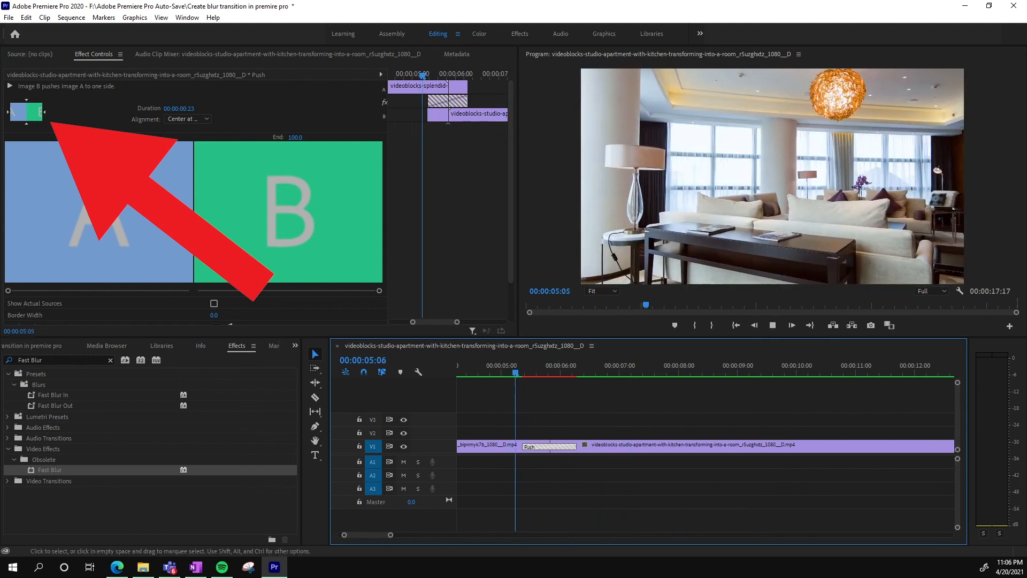
pyautogui.moveTo(571, 369); pyautogui.dragTo(537, 369)
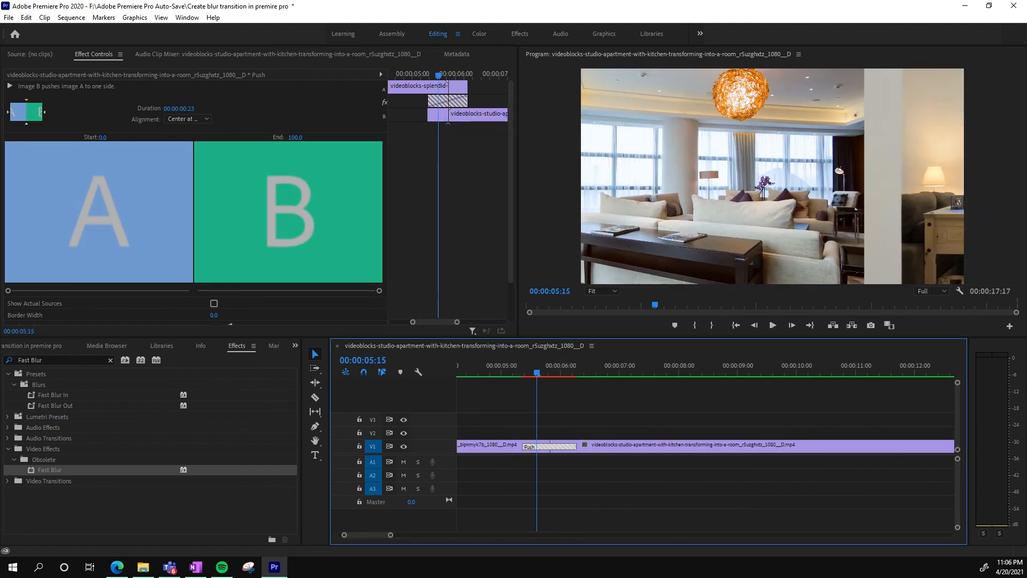
# Step: Set the Push transition's direction from north to south and play back the vertical push
pyautogui.click(26, 100)
pyautogui.press('space')
pyautogui.moveTo(569, 369); pyautogui.dragTo(501, 369)
pyautogui.press('space')
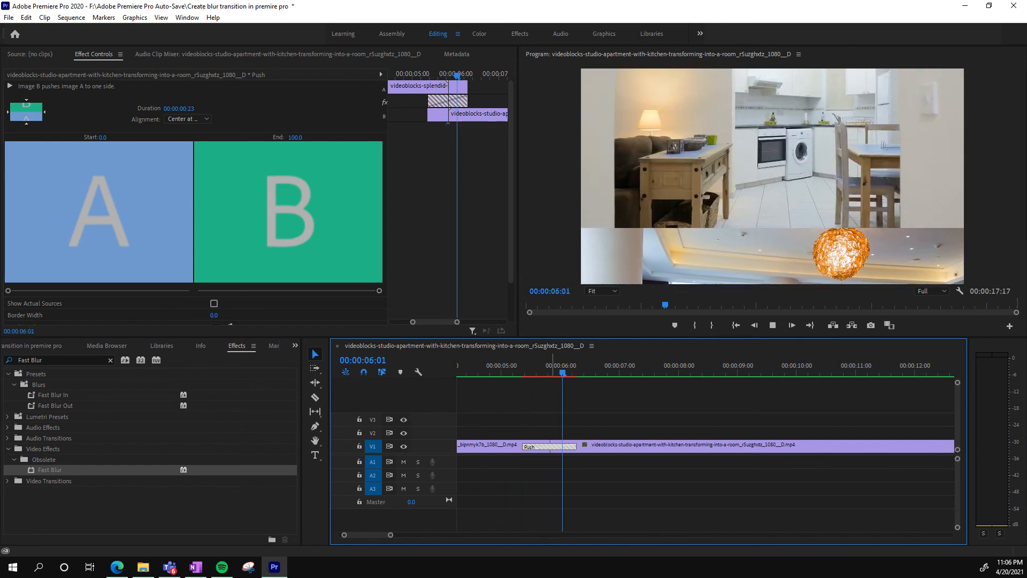
pyautogui.press('space')
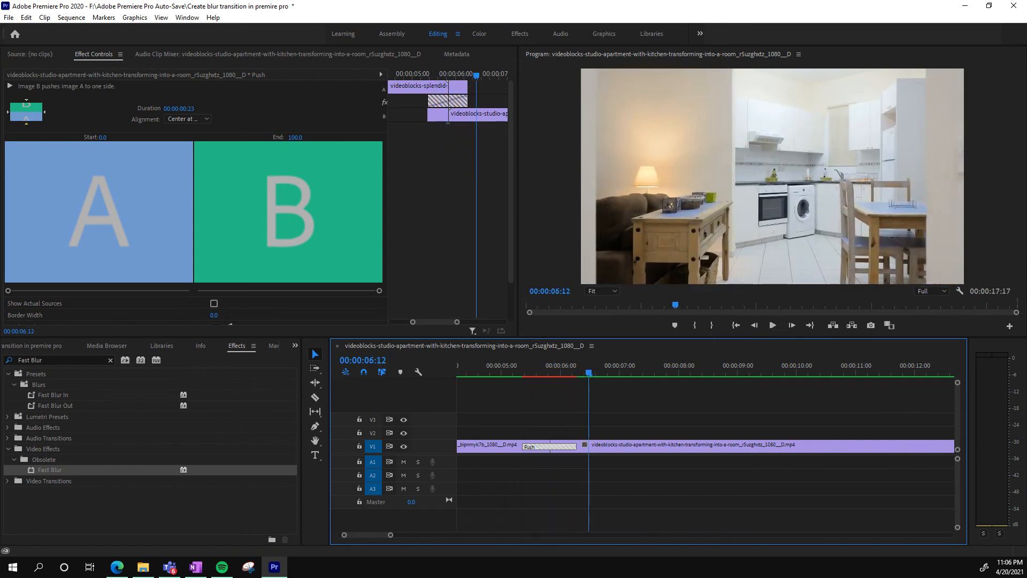
# Step: Preview the Push transition with its direction set from south to north and save the project
pyautogui.moveTo(588, 370); pyautogui.dragTo(503, 370)
pyautogui.press('space')
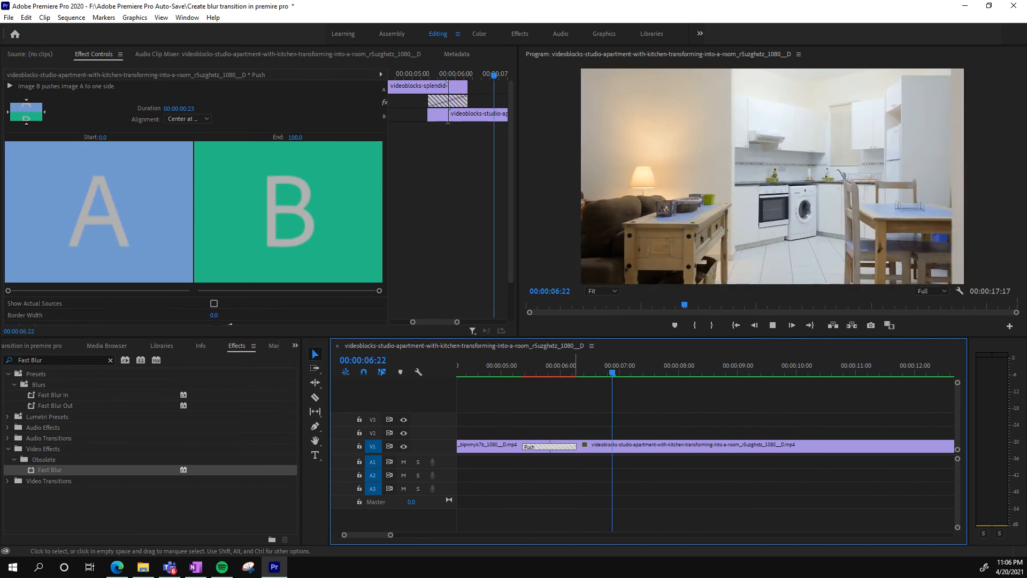
pyautogui.hotkey('ctrl', 's')
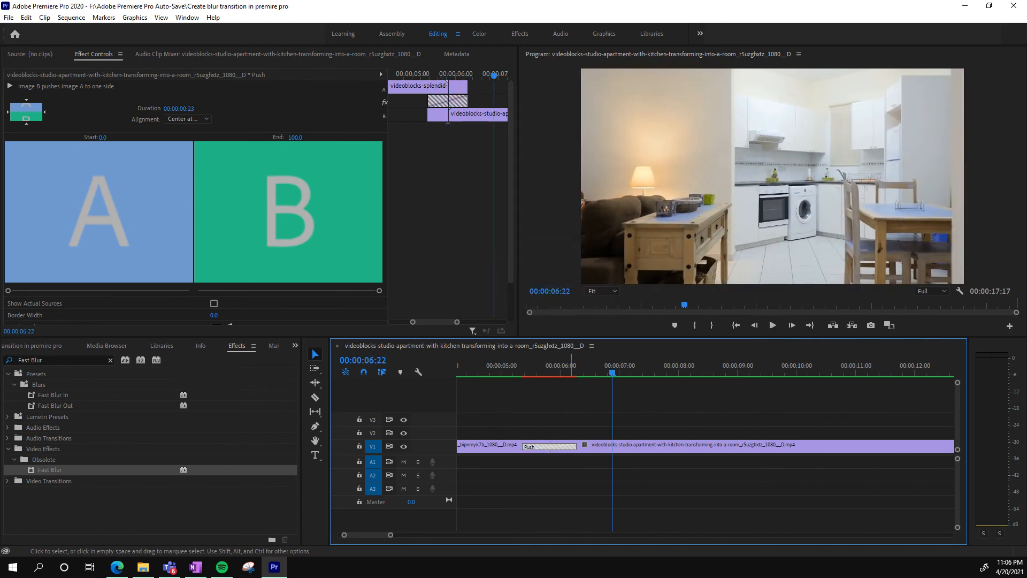